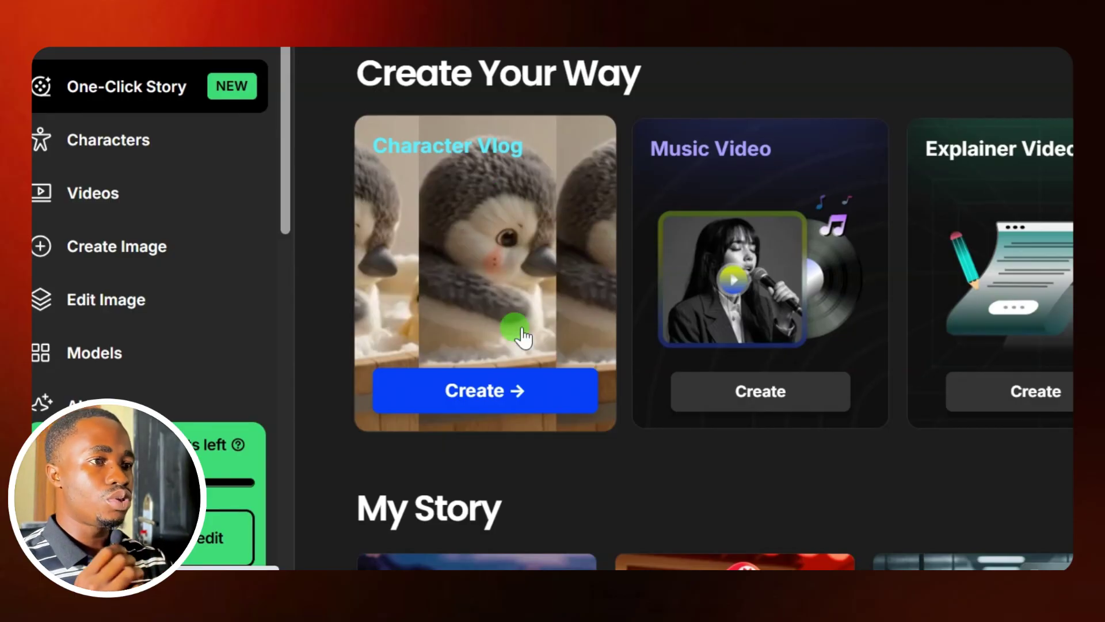
Start a new Character Vlog and choose Custom under My Characters
left_click(479, 400)
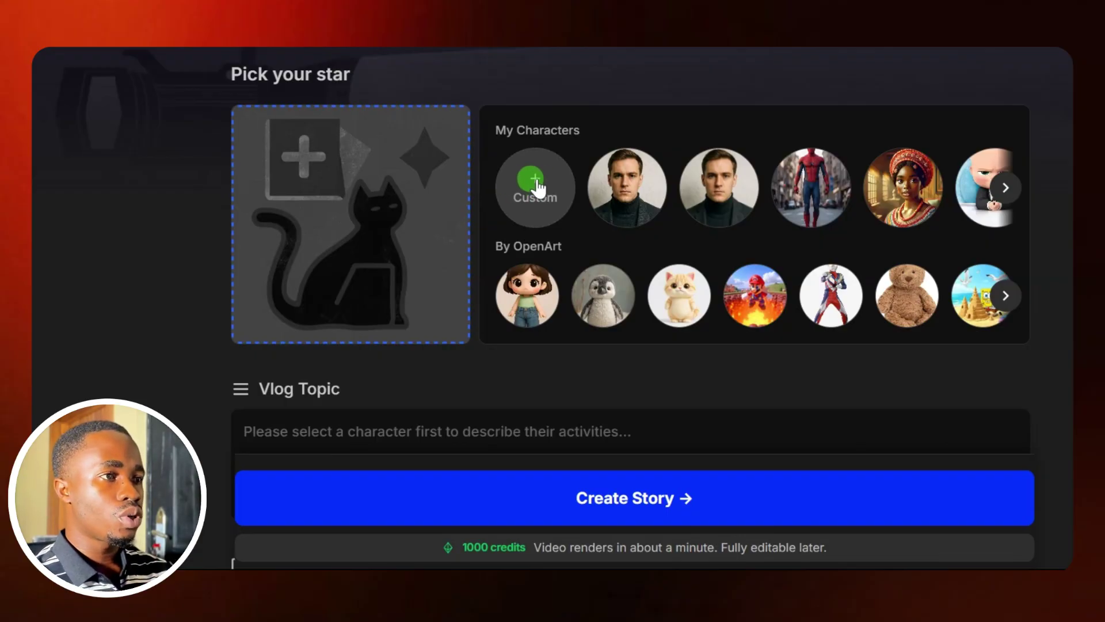
left_click(536, 185)
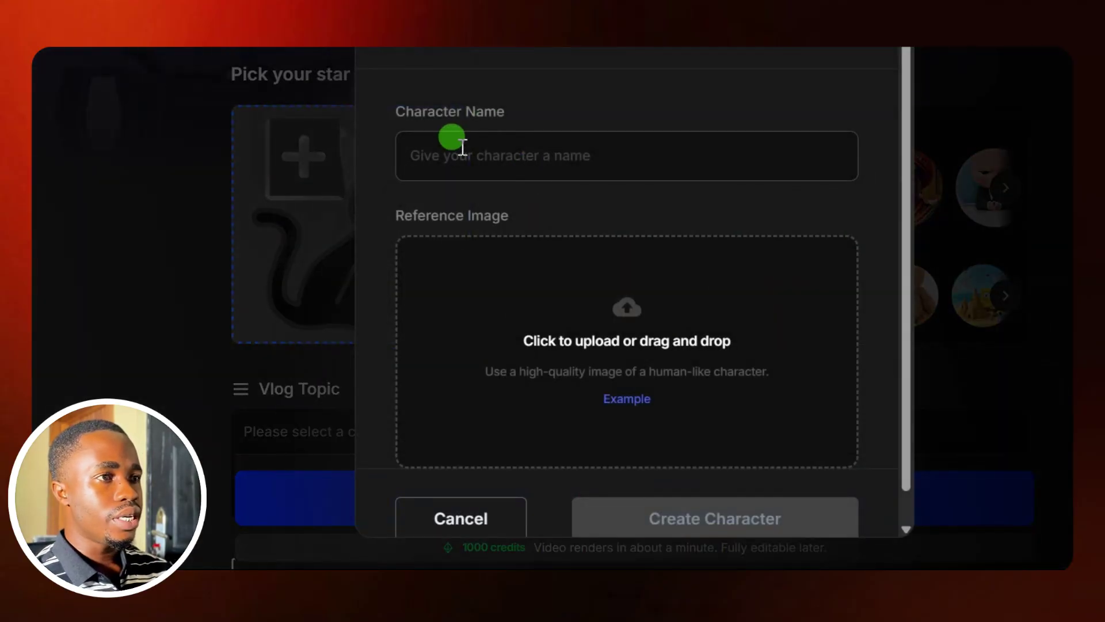
Name the character LEESi, upload Image_fx (29) as its reference image, and create it
left_click(455, 163)
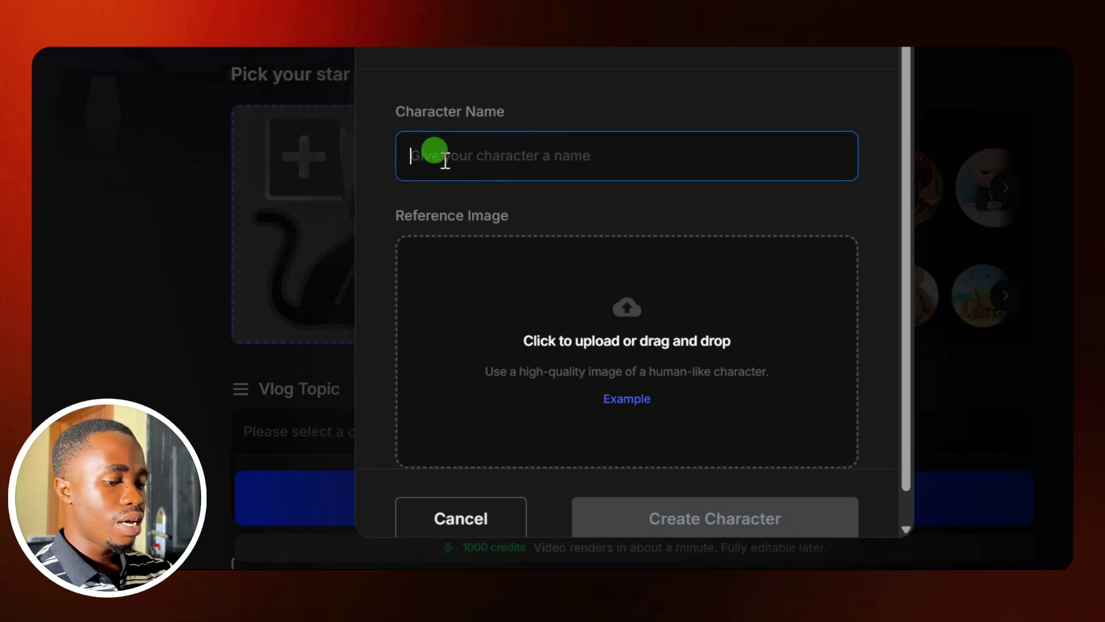
type("LEESi")
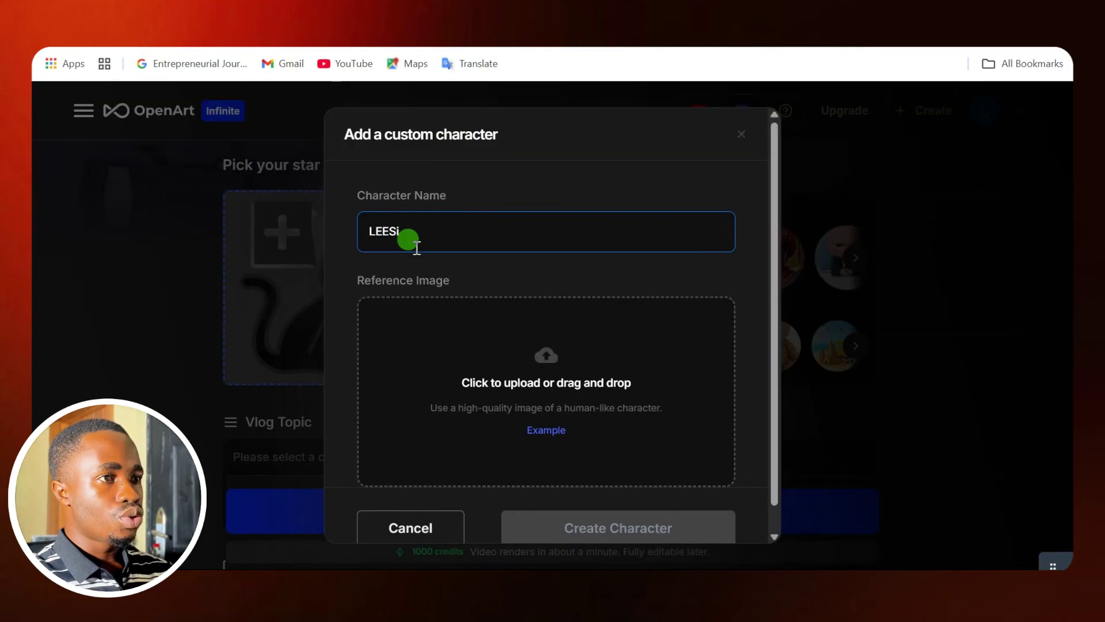
scroll(477, 407, "down", 1)
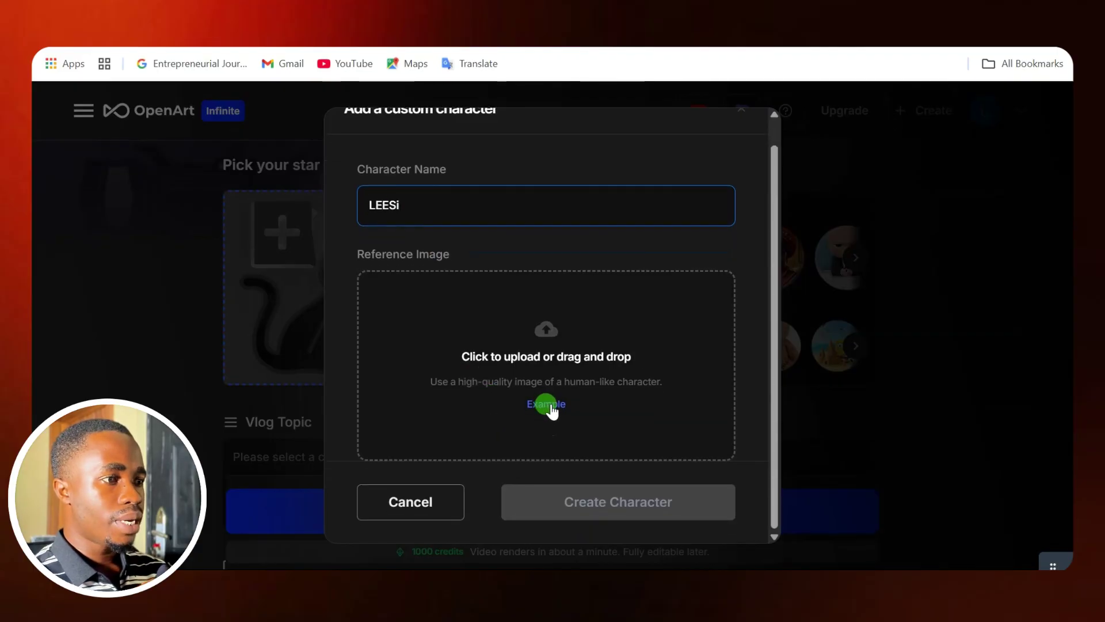
left_click(534, 353)
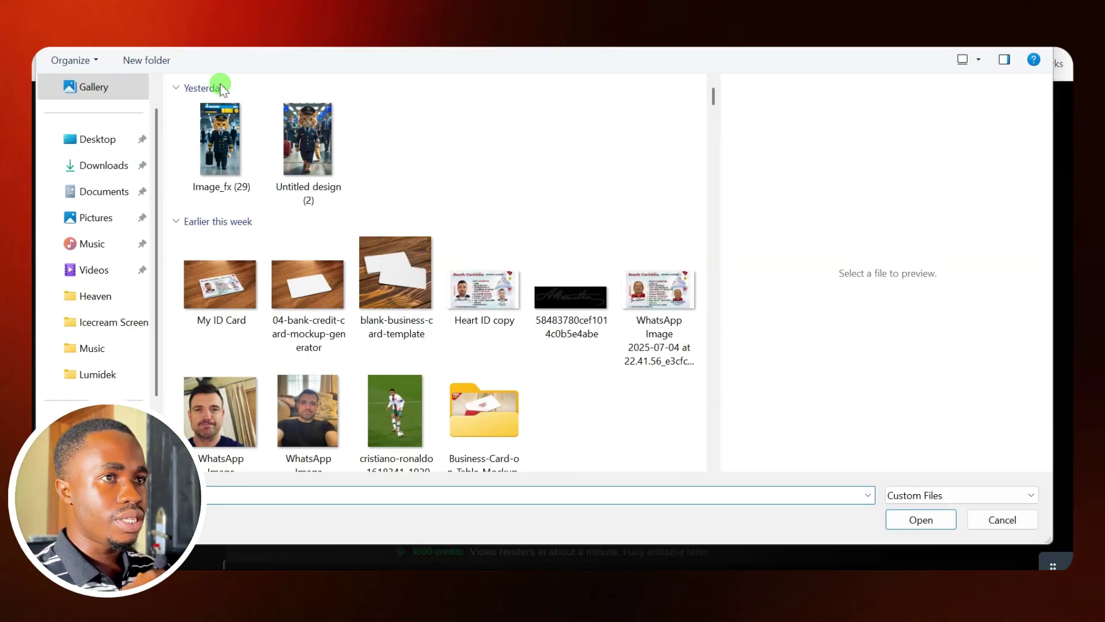
left_click(233, 143)
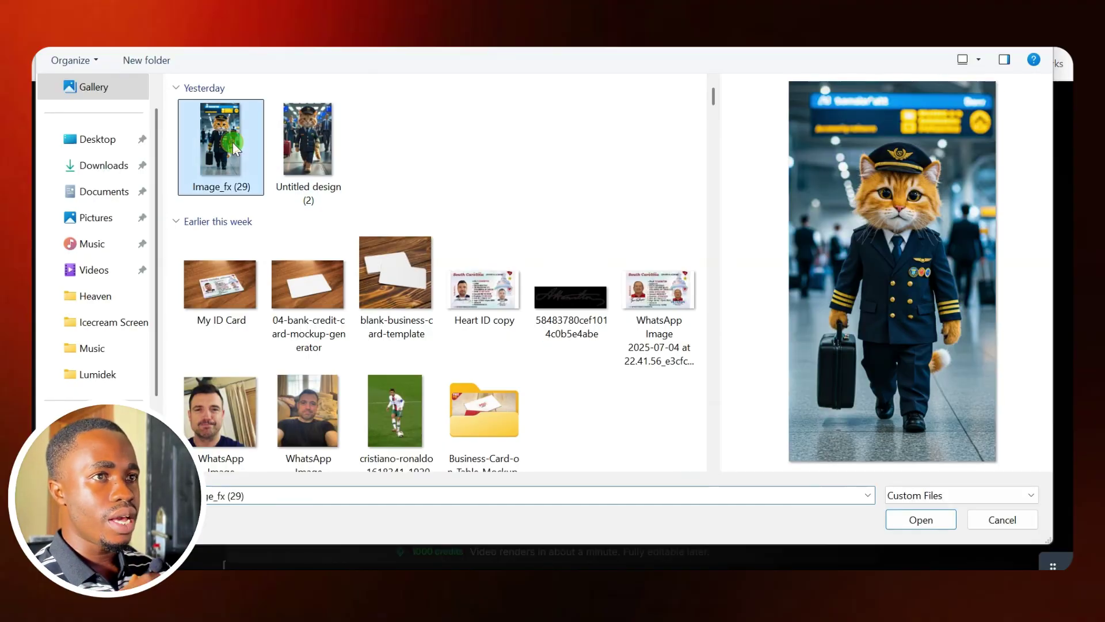
left_click(921, 519)
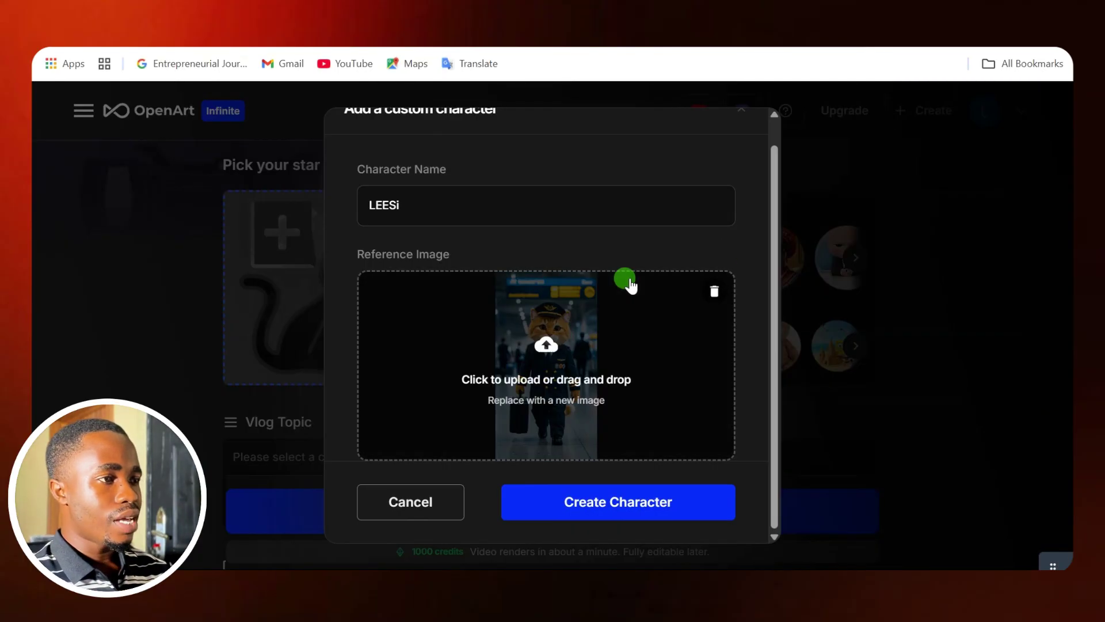
left_click(610, 511)
left_click(321, 437)
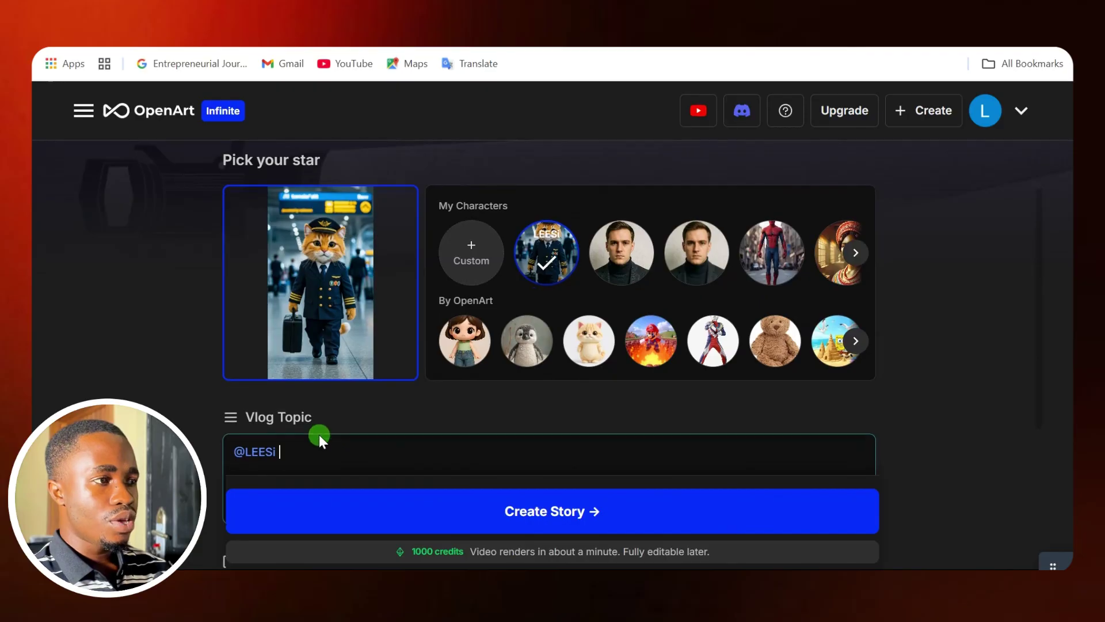
scroll(265, 315, "down", 3)
scroll(288, 283, "up", 2)
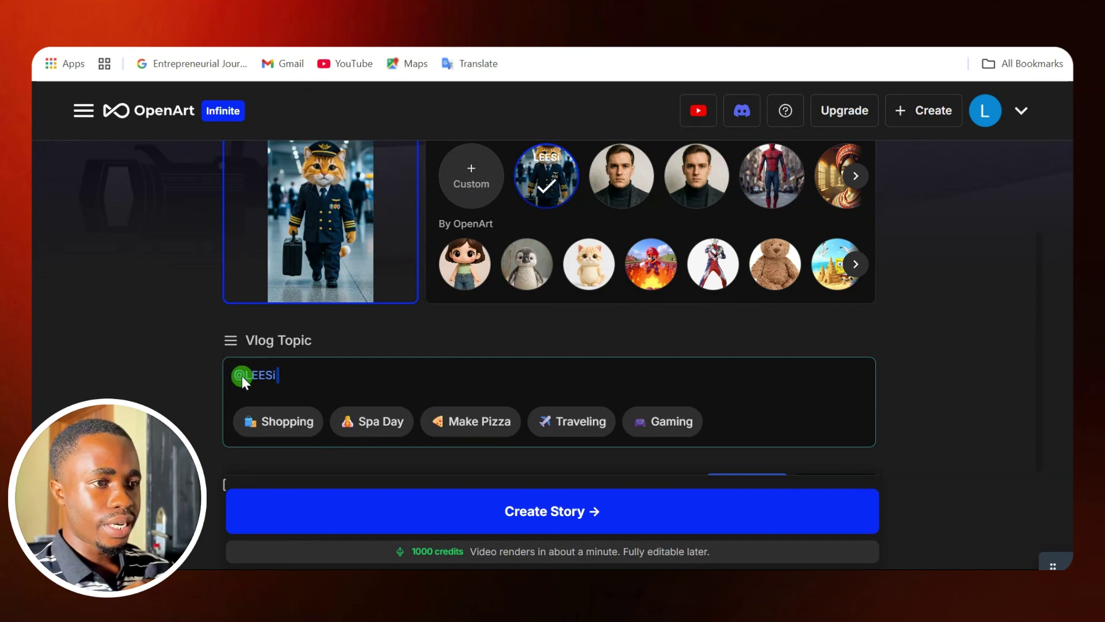
left_click(282, 376)
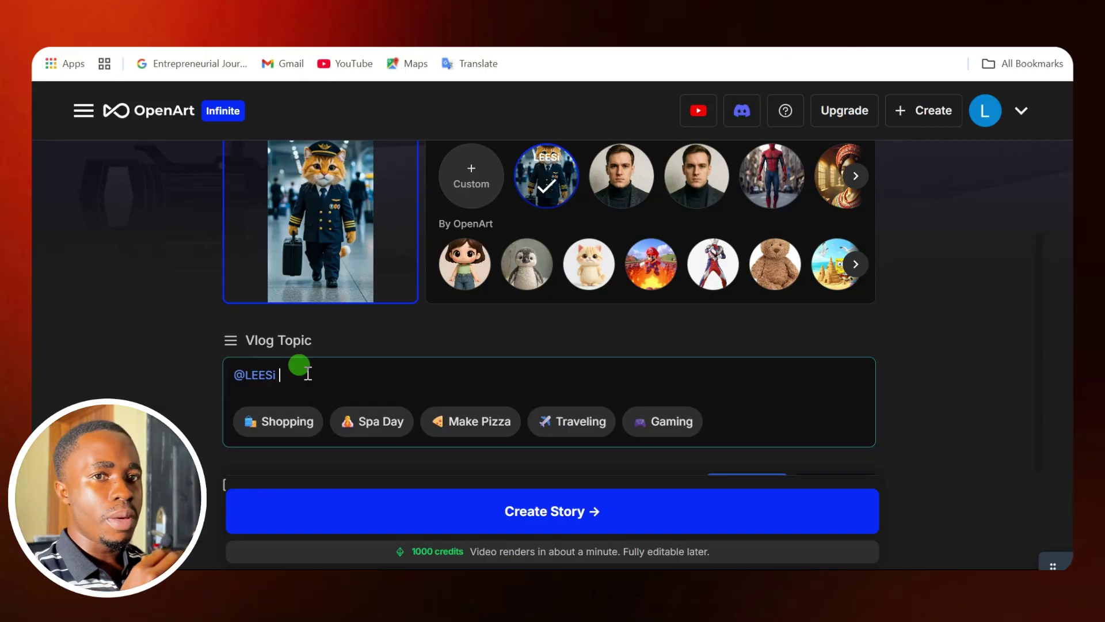
type("Going for shopping, and came back to the house to make pizza and eating, after which he plays video game in the sitting room.")
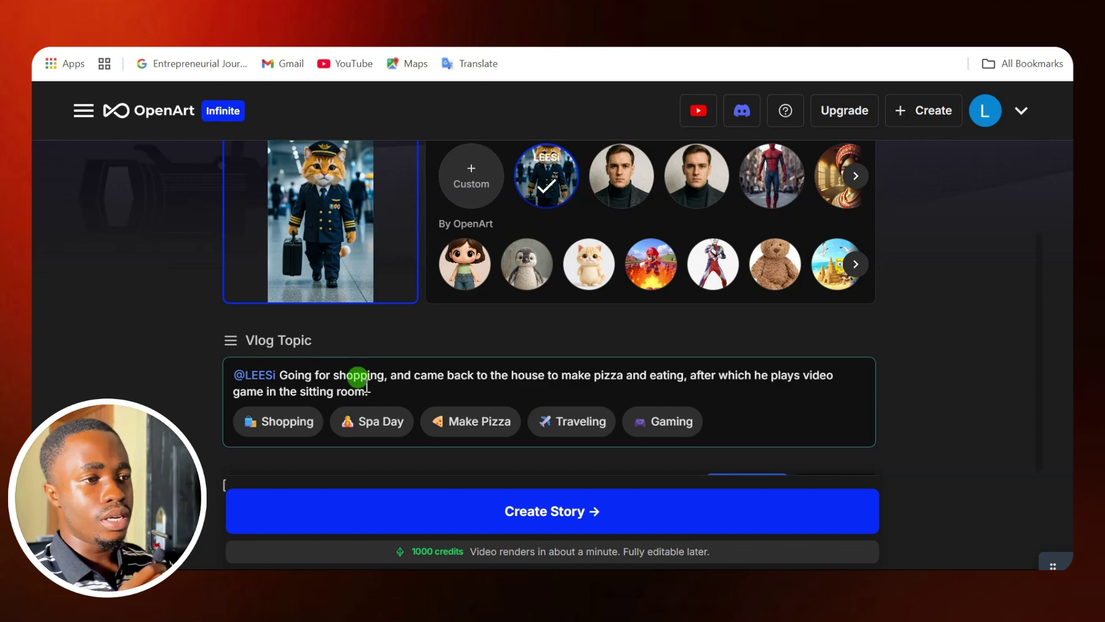
double_click(353, 375)
double_click(572, 374)
left_click_drag(601, 381, 647, 375)
left_click(667, 377)
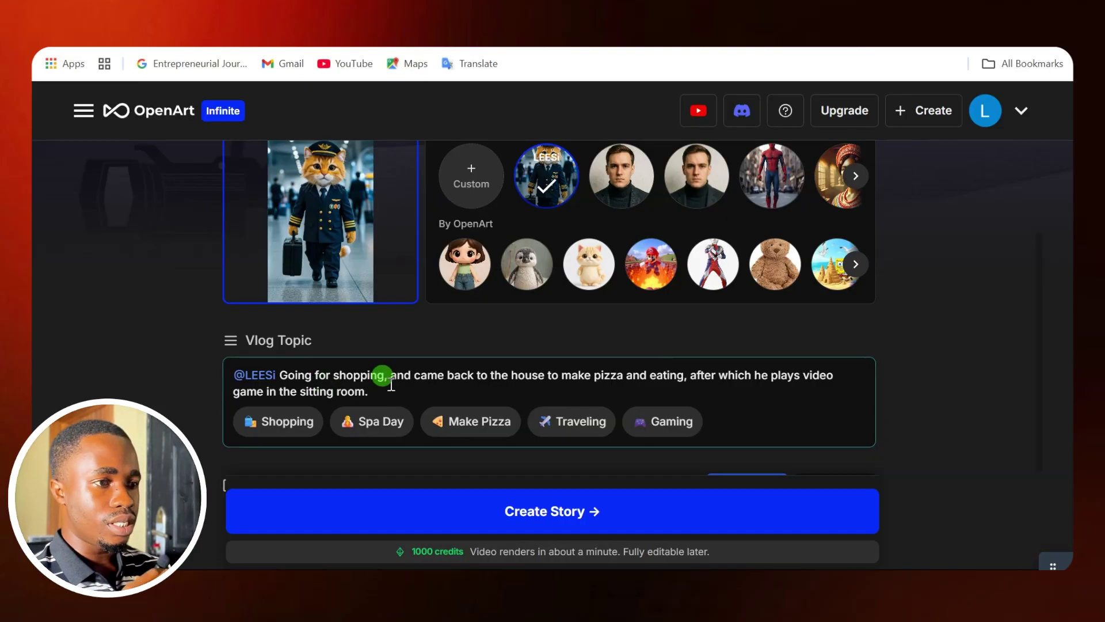
scroll(383, 377, "down", 3)
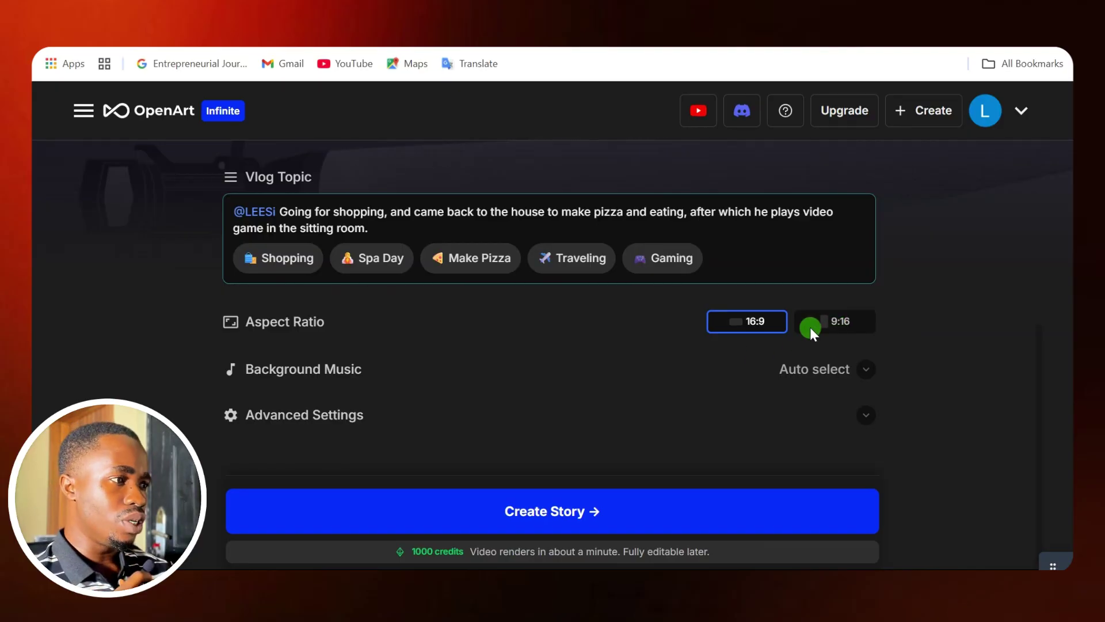
Check the background music and Advanced Settings, keeping auto music, flux kontext and kling2.1-std
scroll(817, 354, "down", 1)
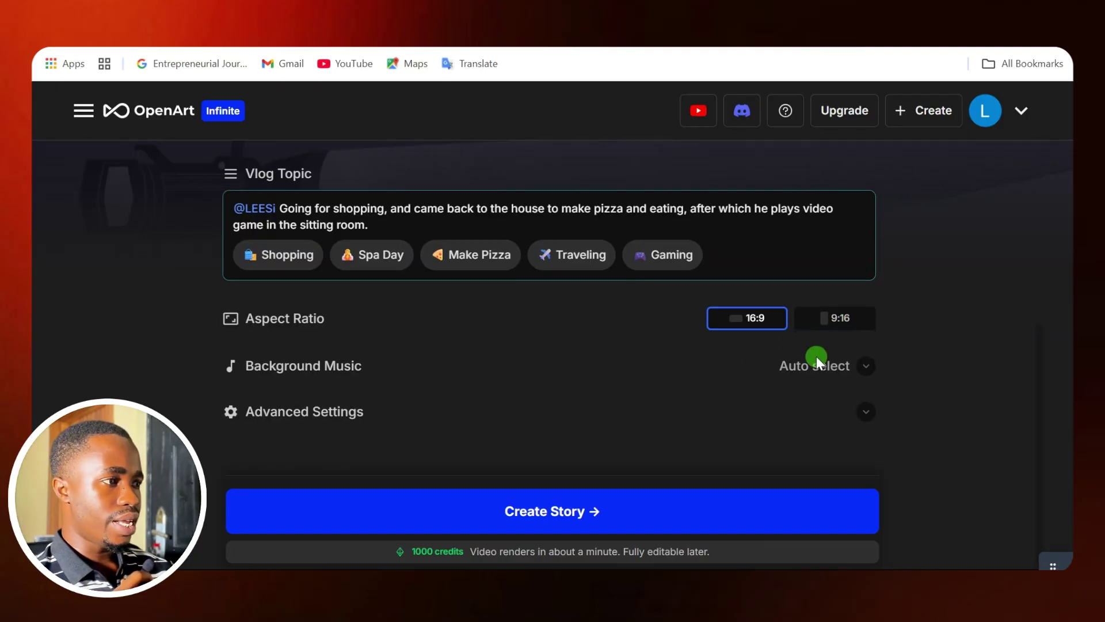
left_click(871, 366)
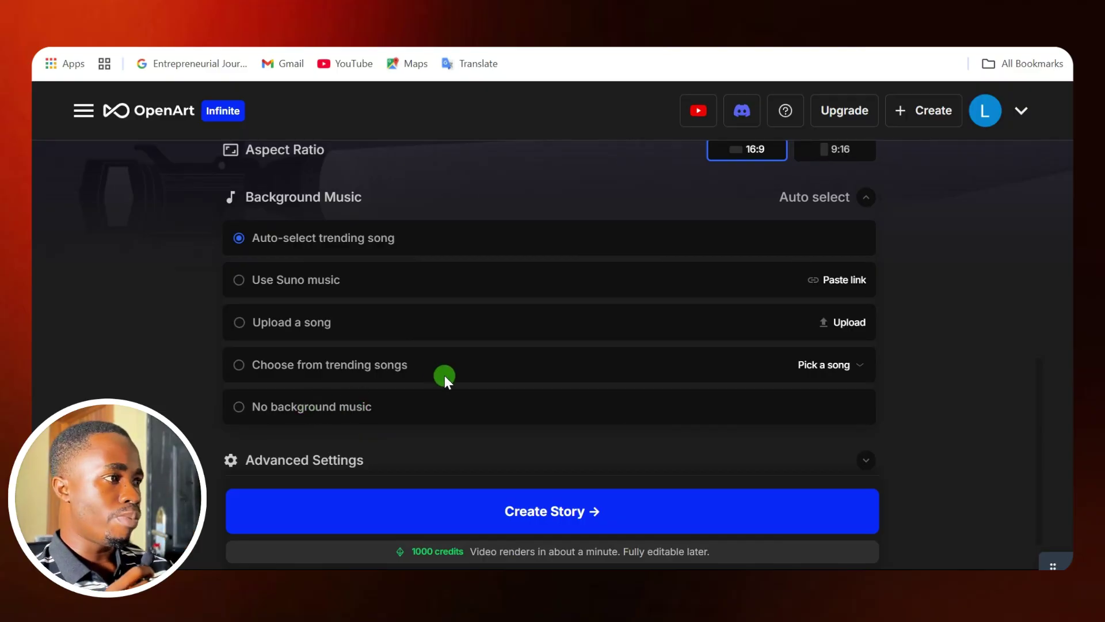
scroll(445, 375, "up", 2)
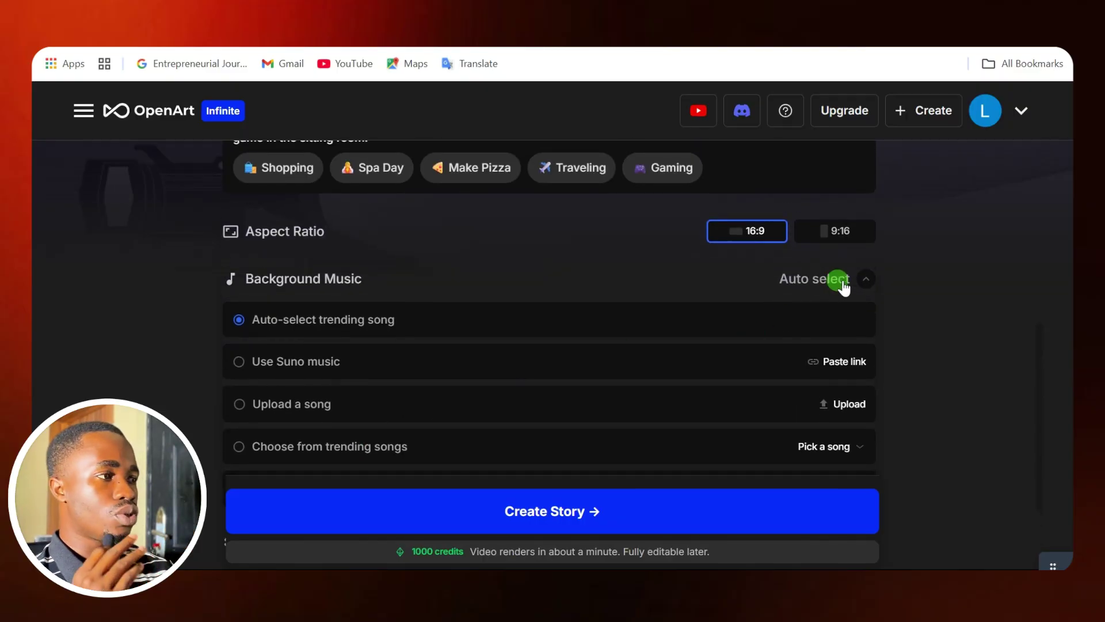
left_click(865, 279)
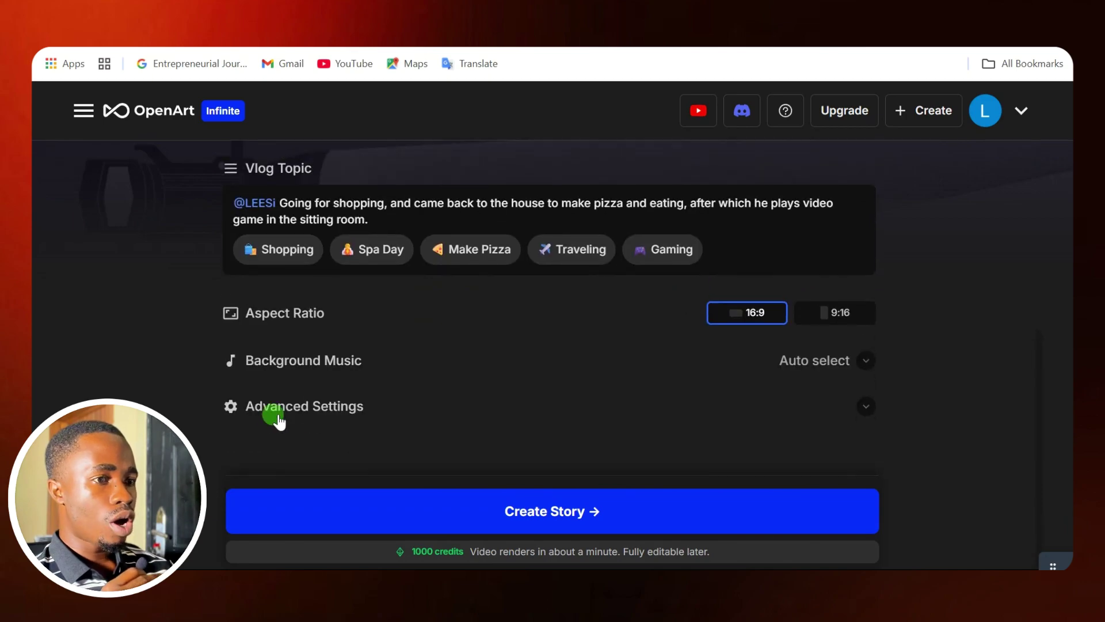
left_click(865, 406)
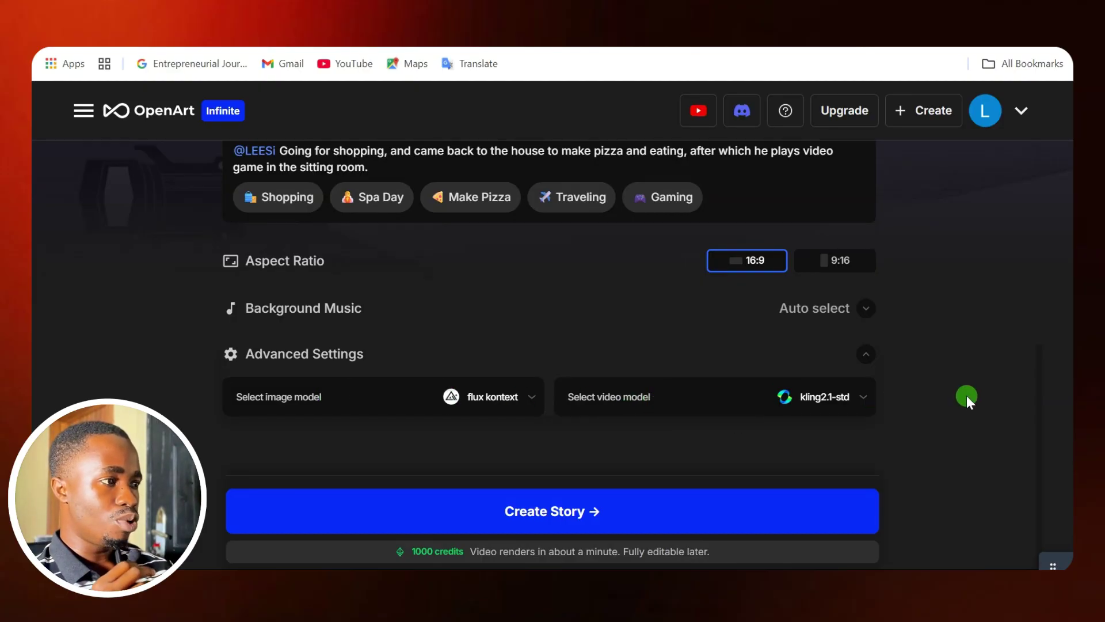
left_click(864, 356)
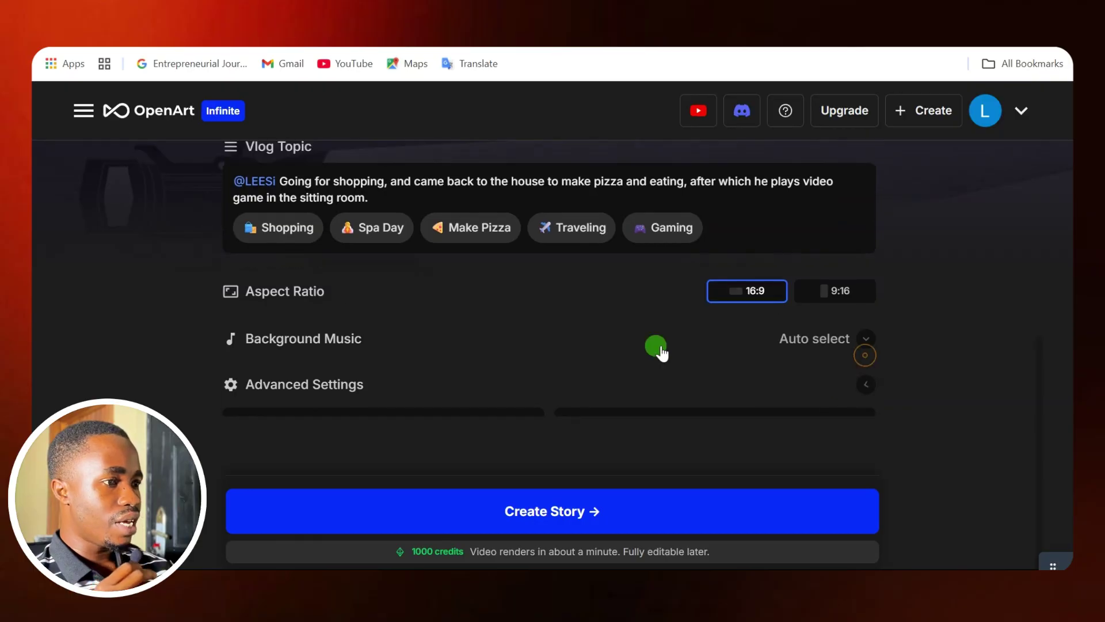
Generate the pilot-cat story video and scroll down to the finished result
left_click(542, 514)
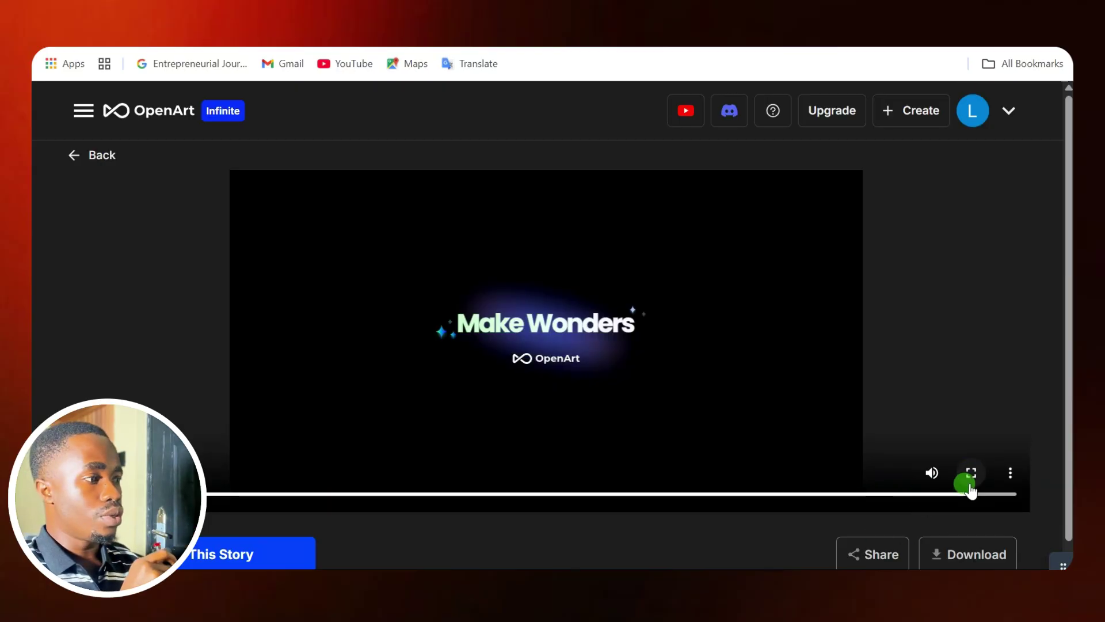
scroll(353, 396, "down", 1)
scroll(353, 396, "down", 1)
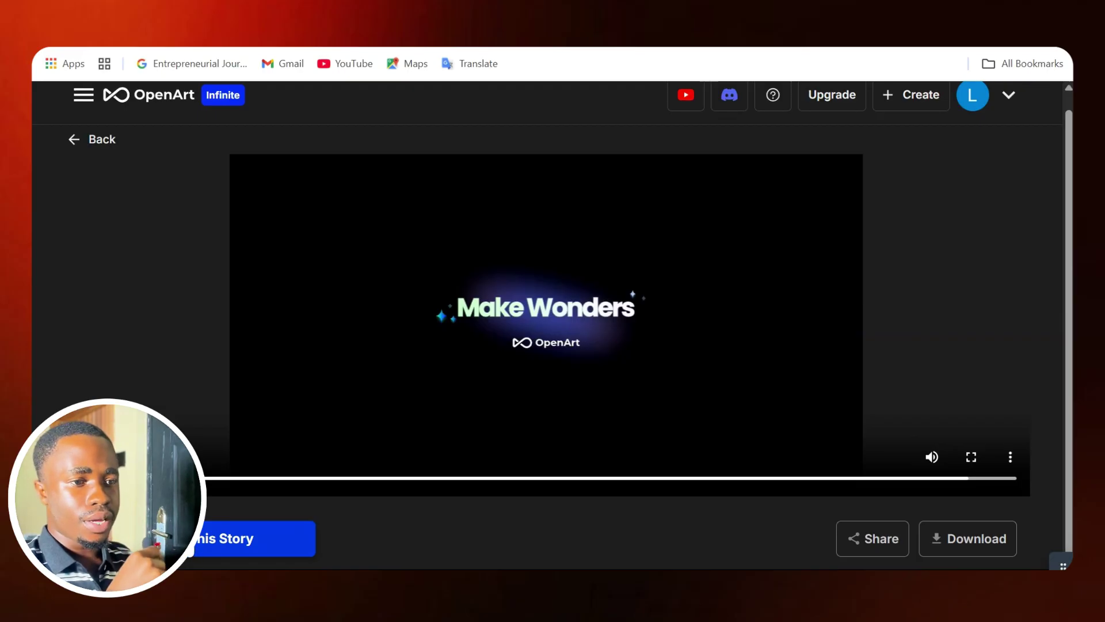
Open the pilot-cat story in the timeline editor with Edit This Story
left_click(230, 541)
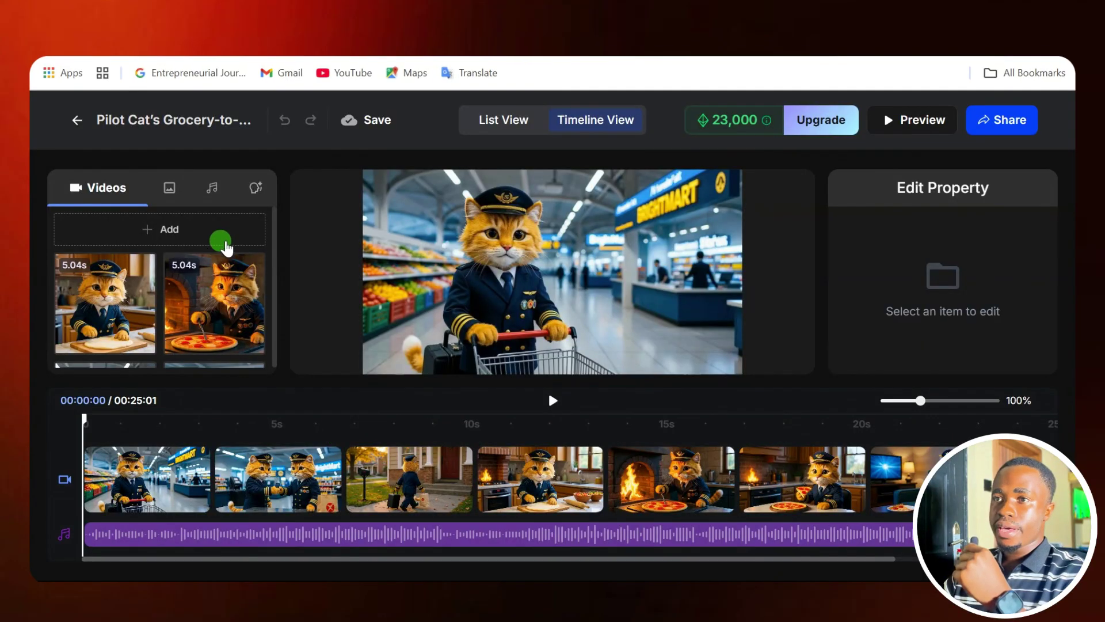
scroll(162, 282, "up", 1)
scroll(158, 288, "down", 2)
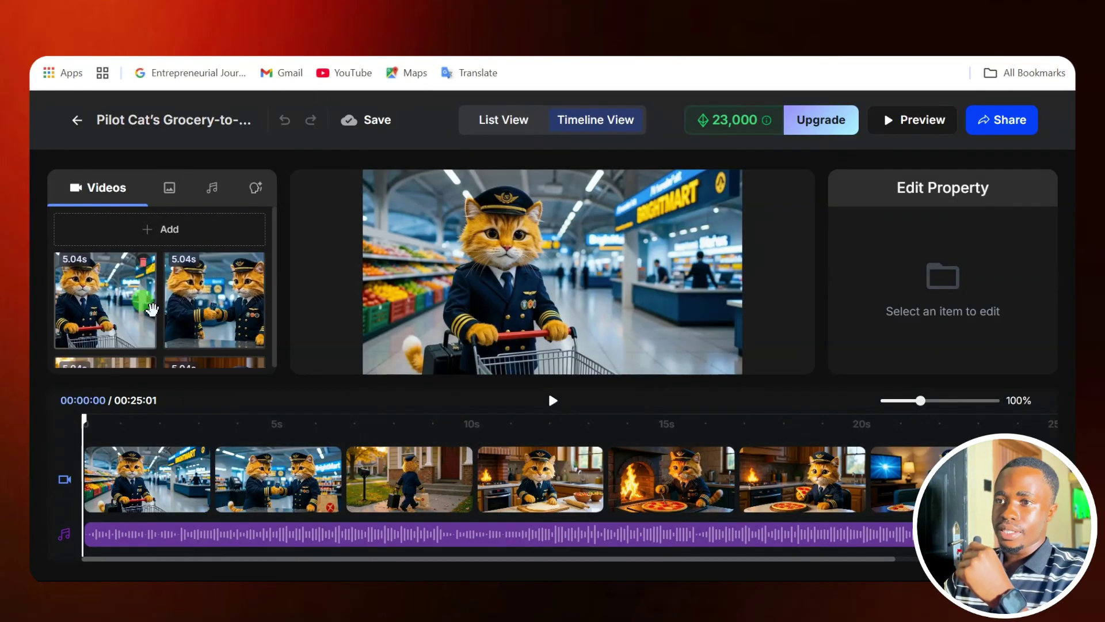
scroll(109, 311, "up", 2)
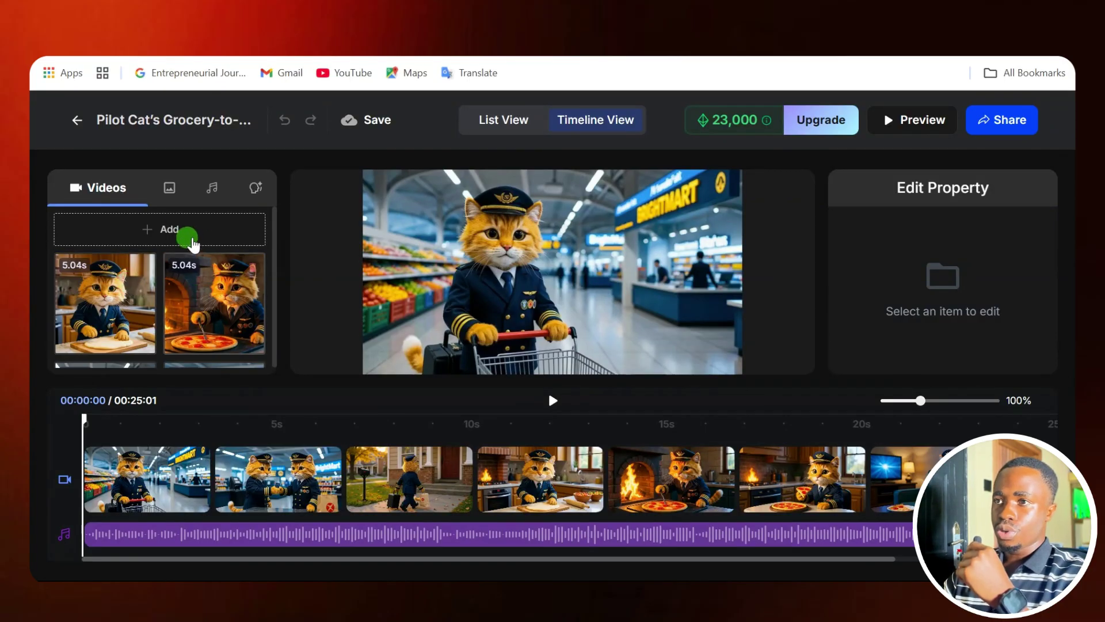
Browse the Images, Music and Voiceover assets and select the 2:22 Background Music clip
left_click(168, 190)
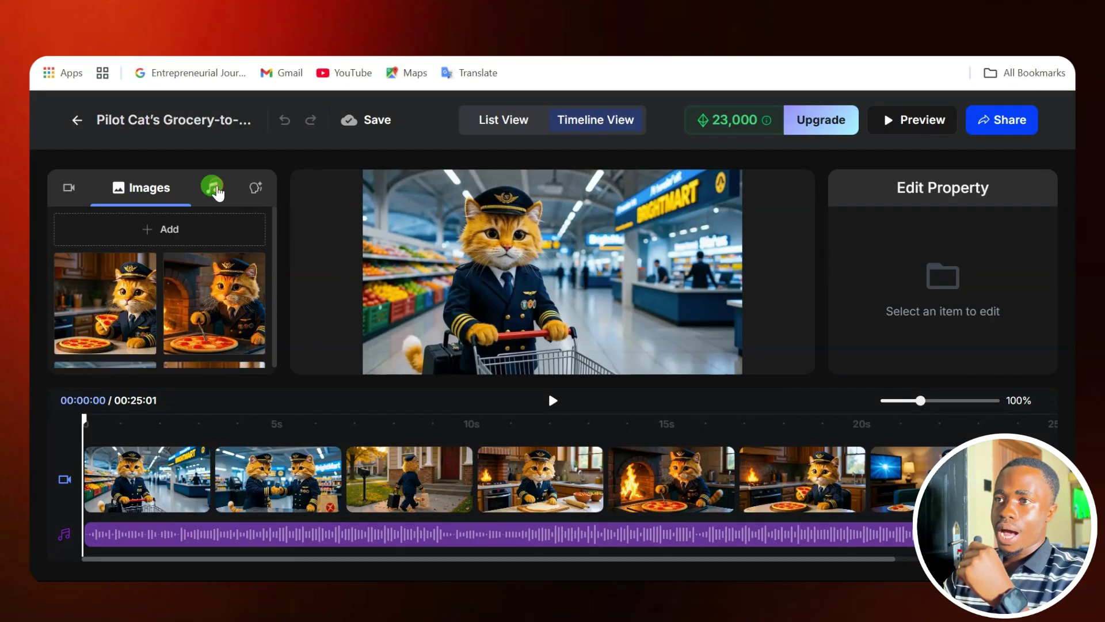
left_click(213, 188)
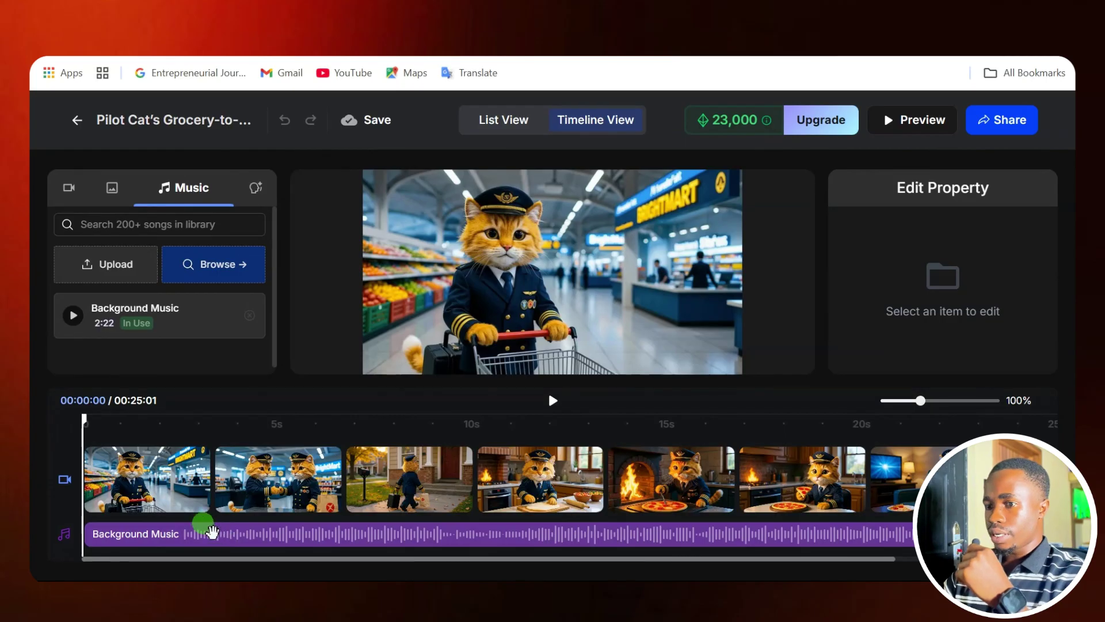
left_click(209, 529)
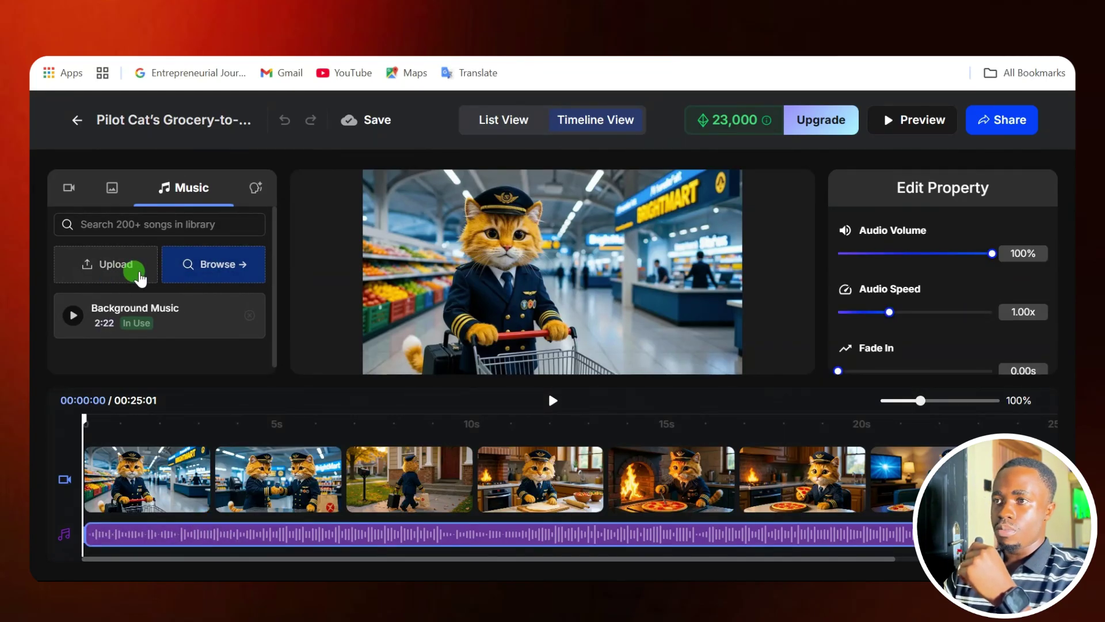
left_click(255, 190)
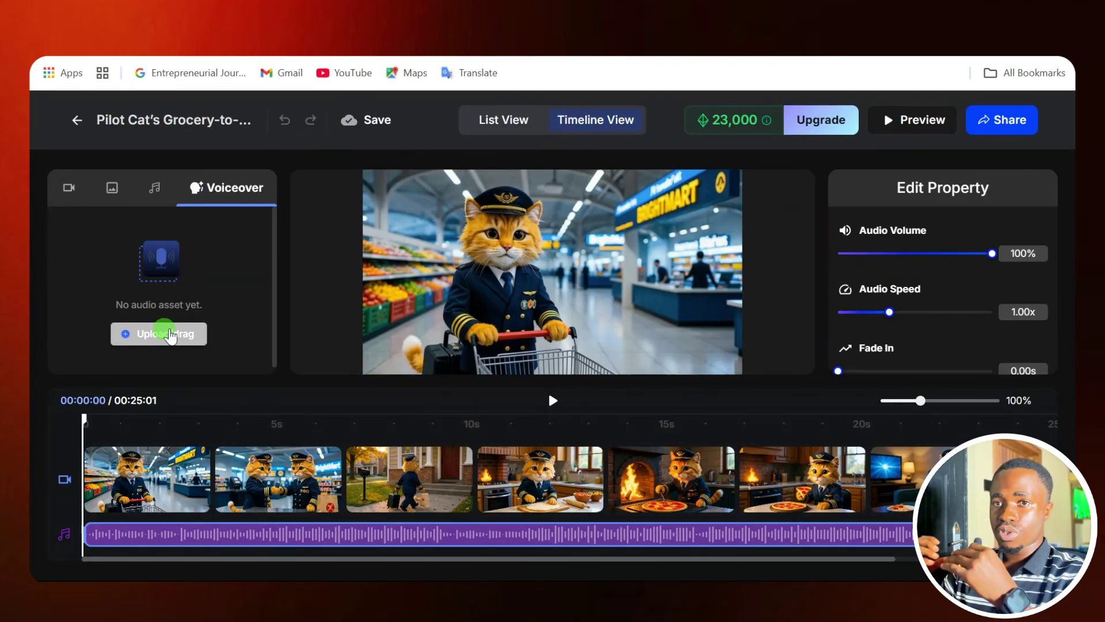
Lower the background music volume from 100% to 30% and bring up the Share options
left_click(148, 328)
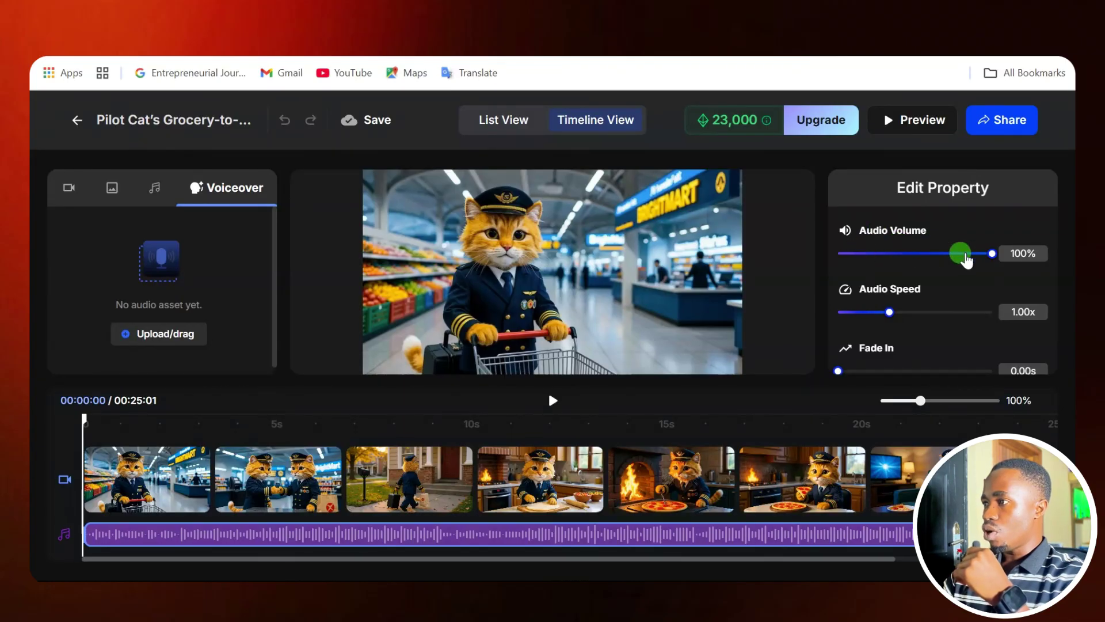
left_click_drag(988, 256, 885, 256)
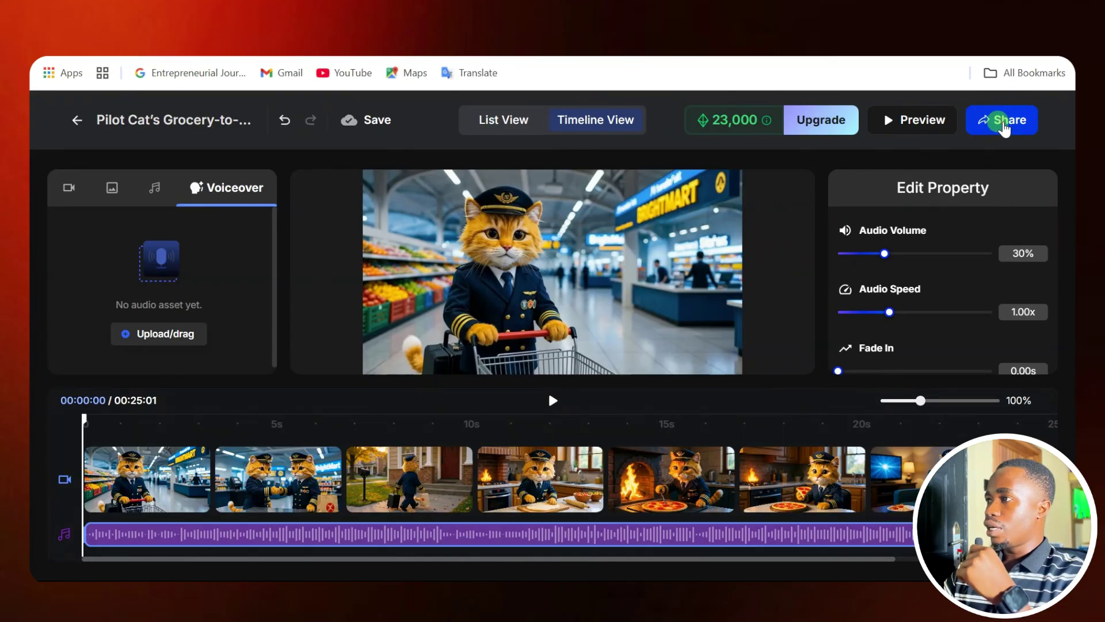
left_click(1004, 124)
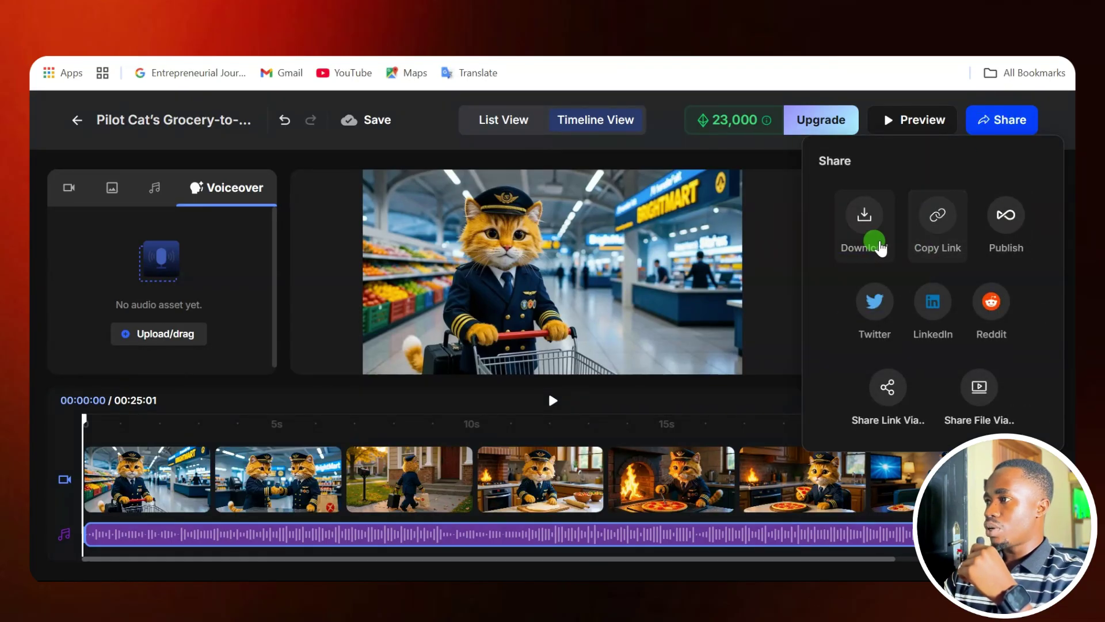